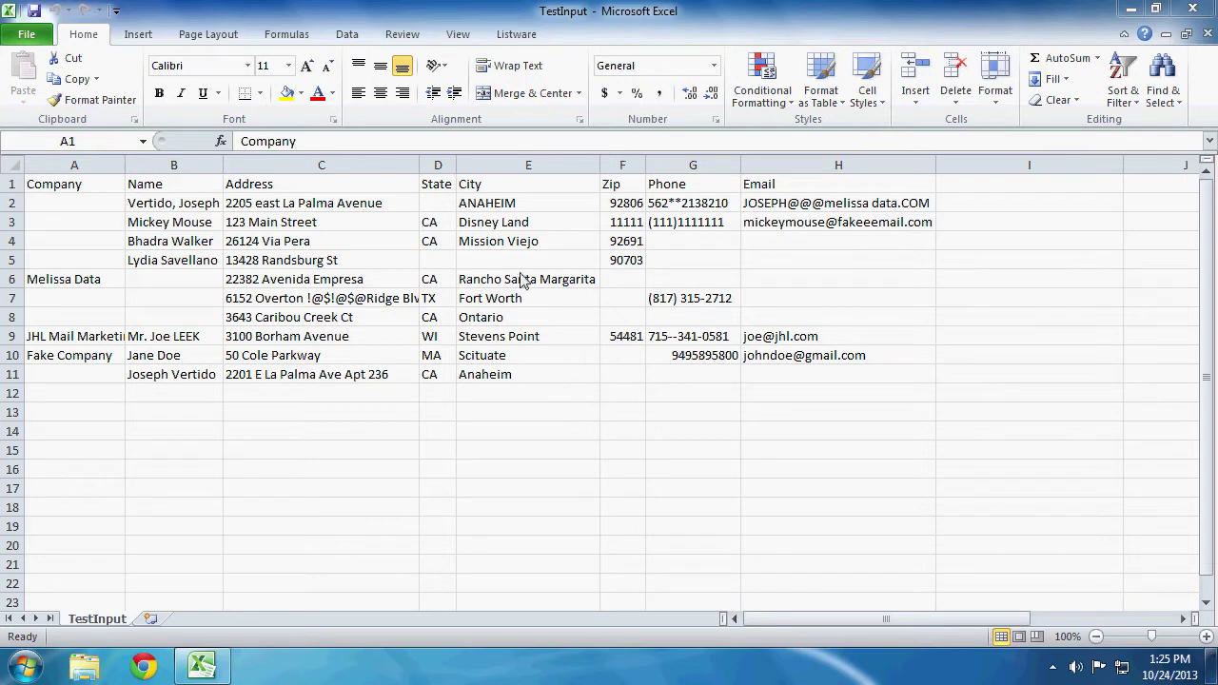
Step: Review the customer license and account details in the Listware settings, and close the settings
left_click(515, 37)
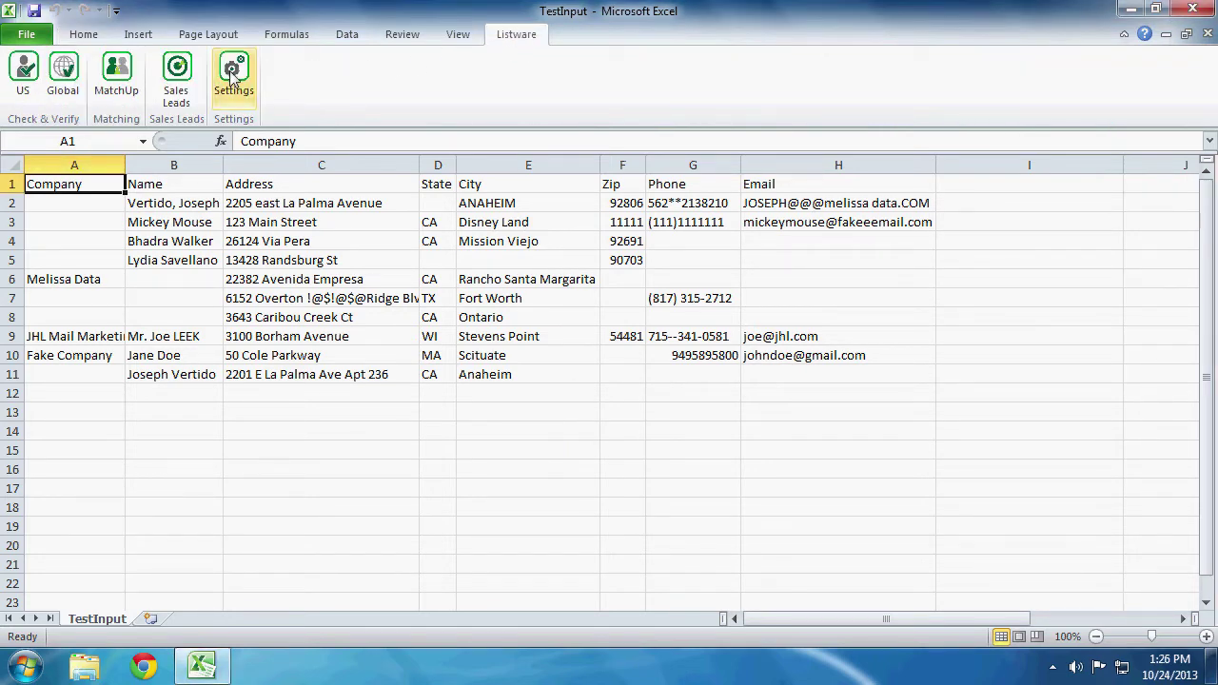
left_click(229, 70)
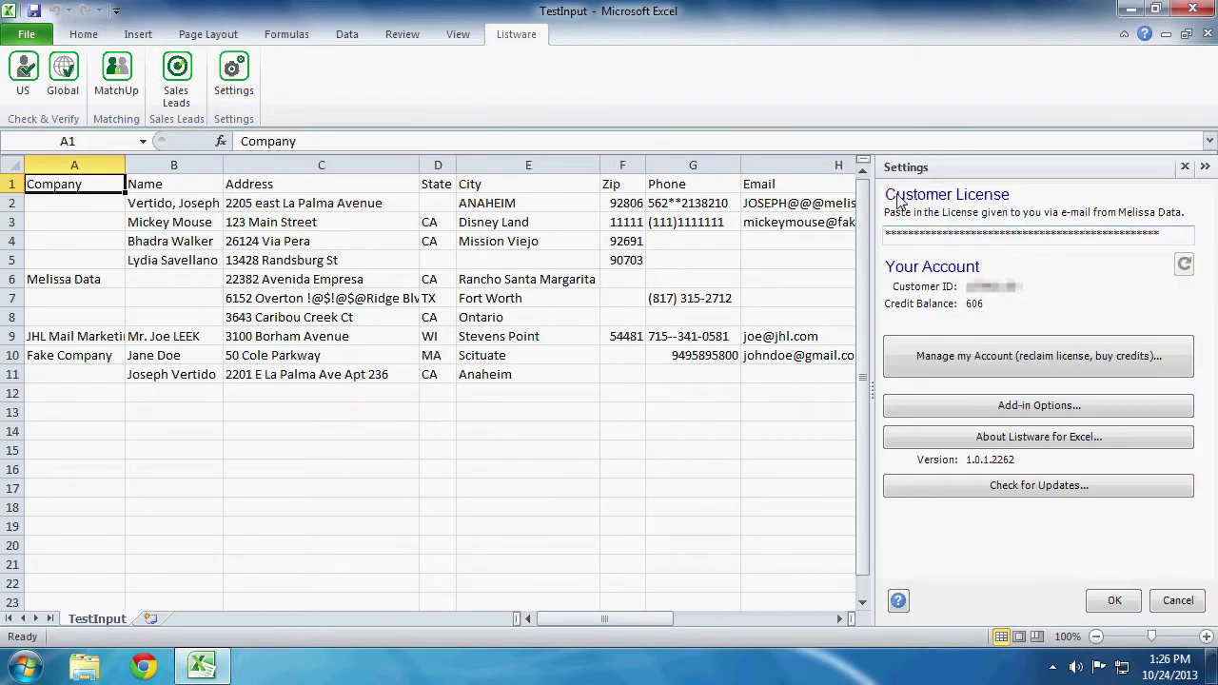
left_click(891, 231)
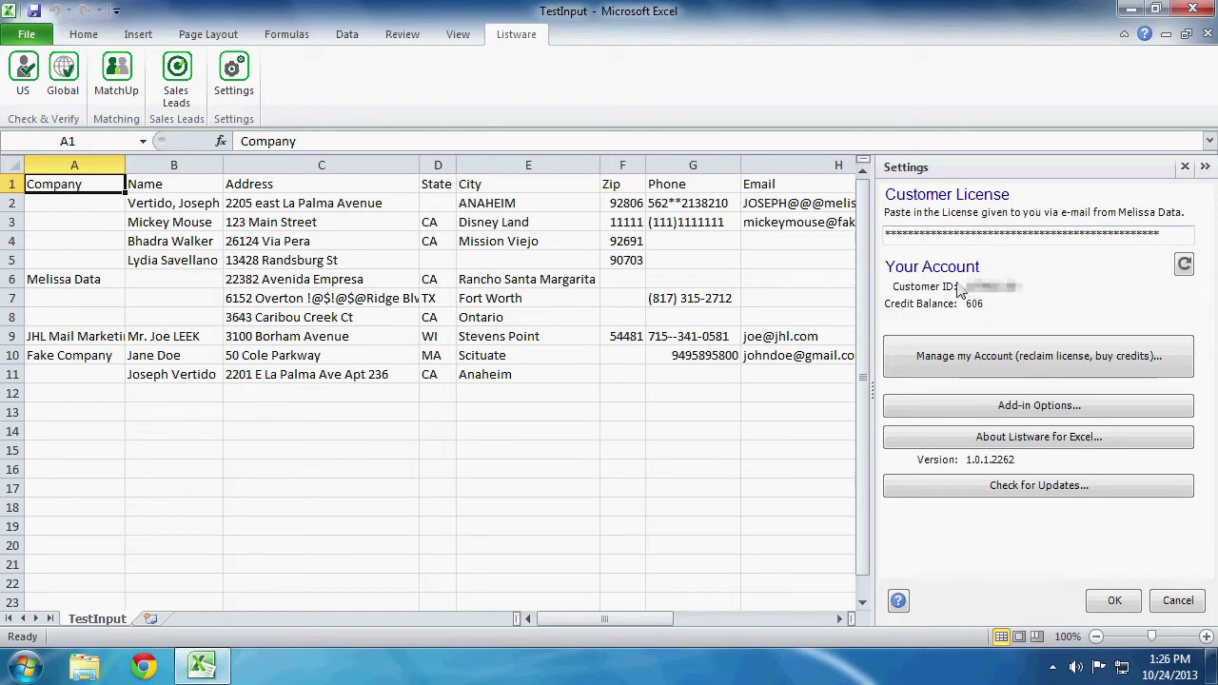
left_click(1184, 167)
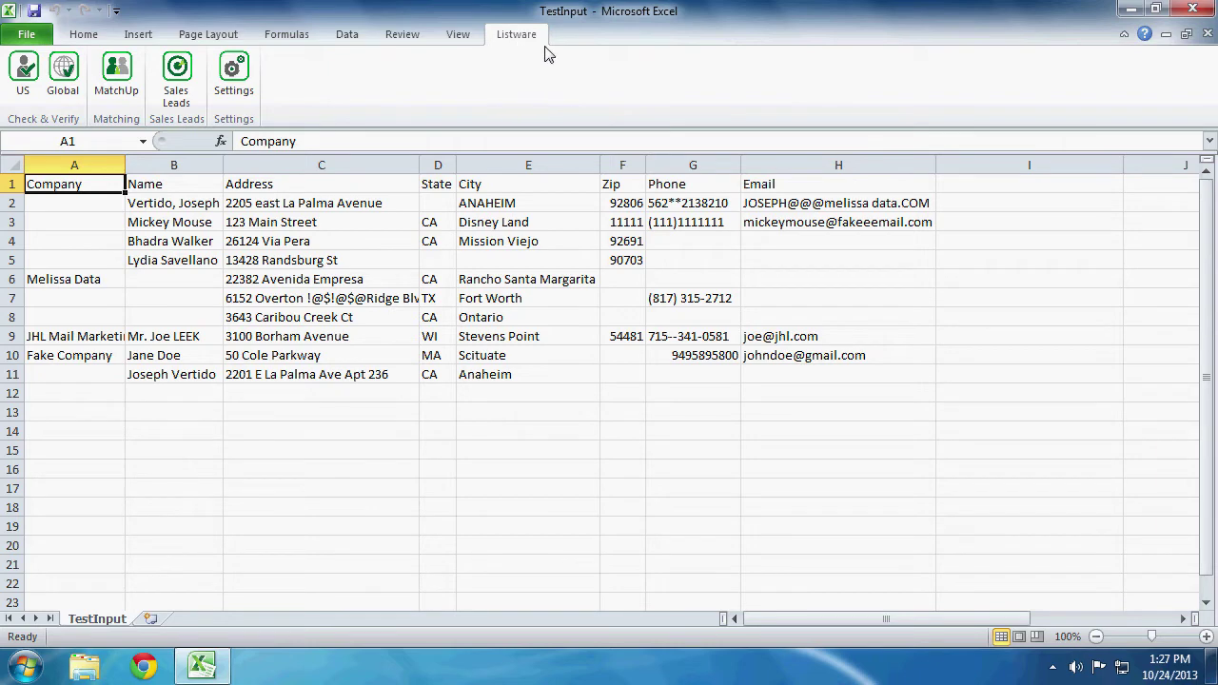
Step: Start a US Check & Verify run and set the range A1:H11 as the data to process
left_click(25, 76)
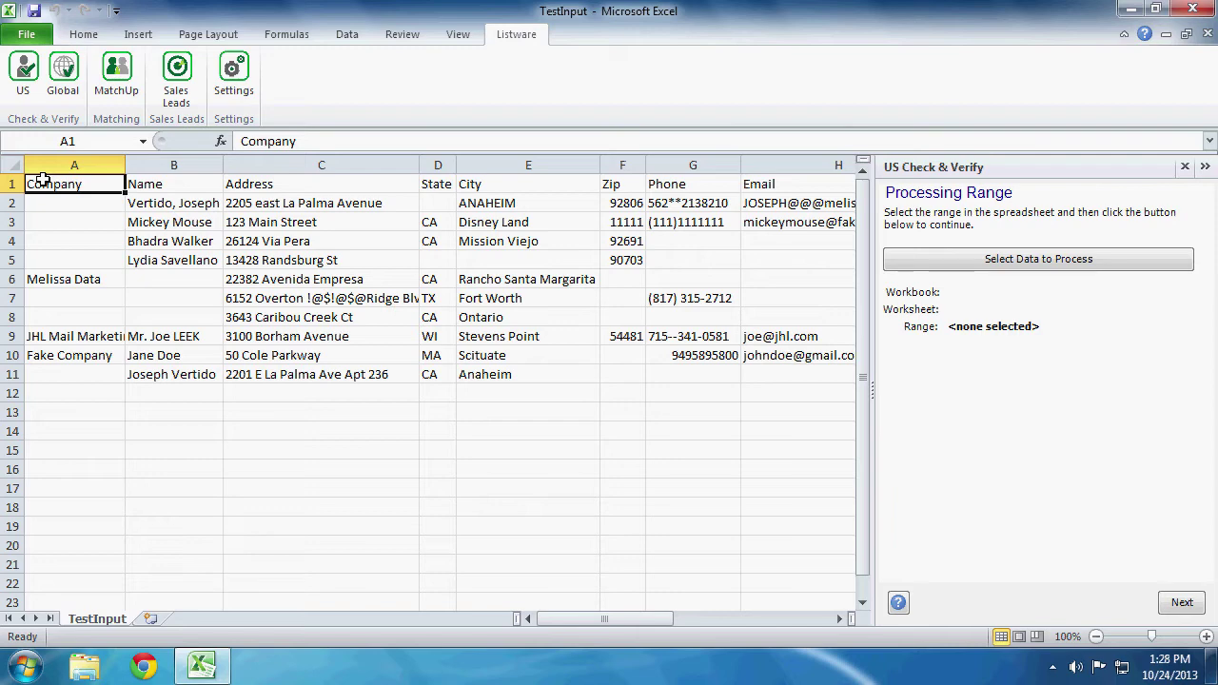
left_click_drag(42, 185, 786, 374)
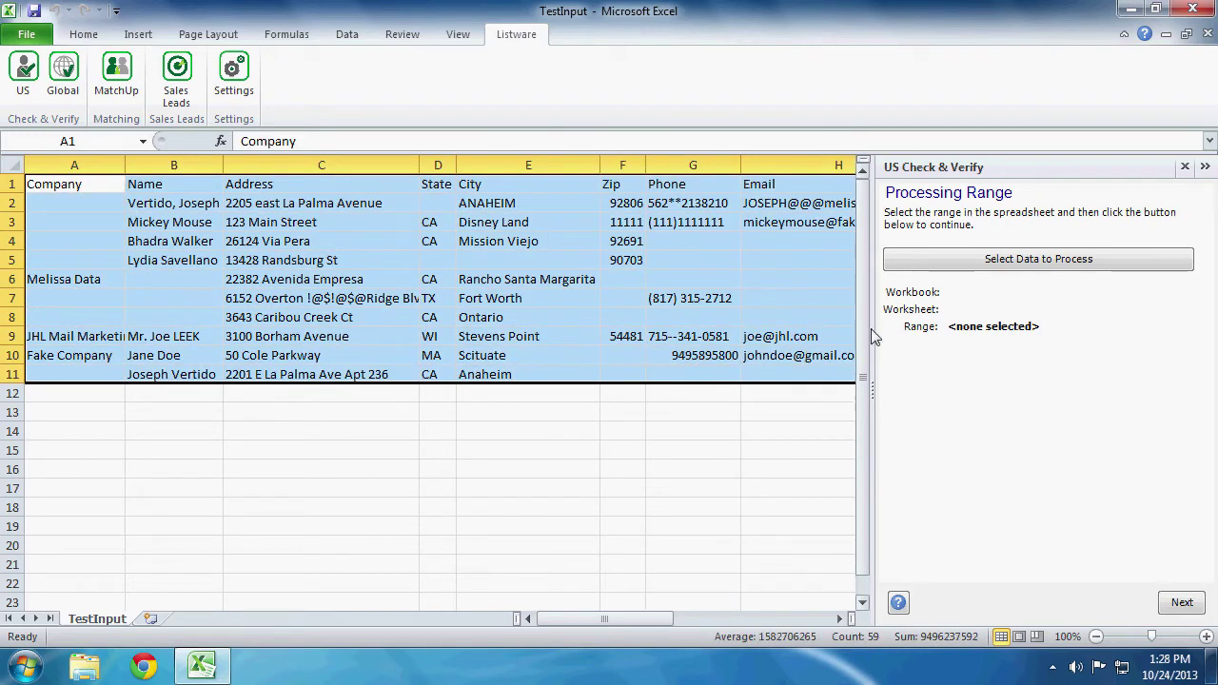
left_click(1005, 263)
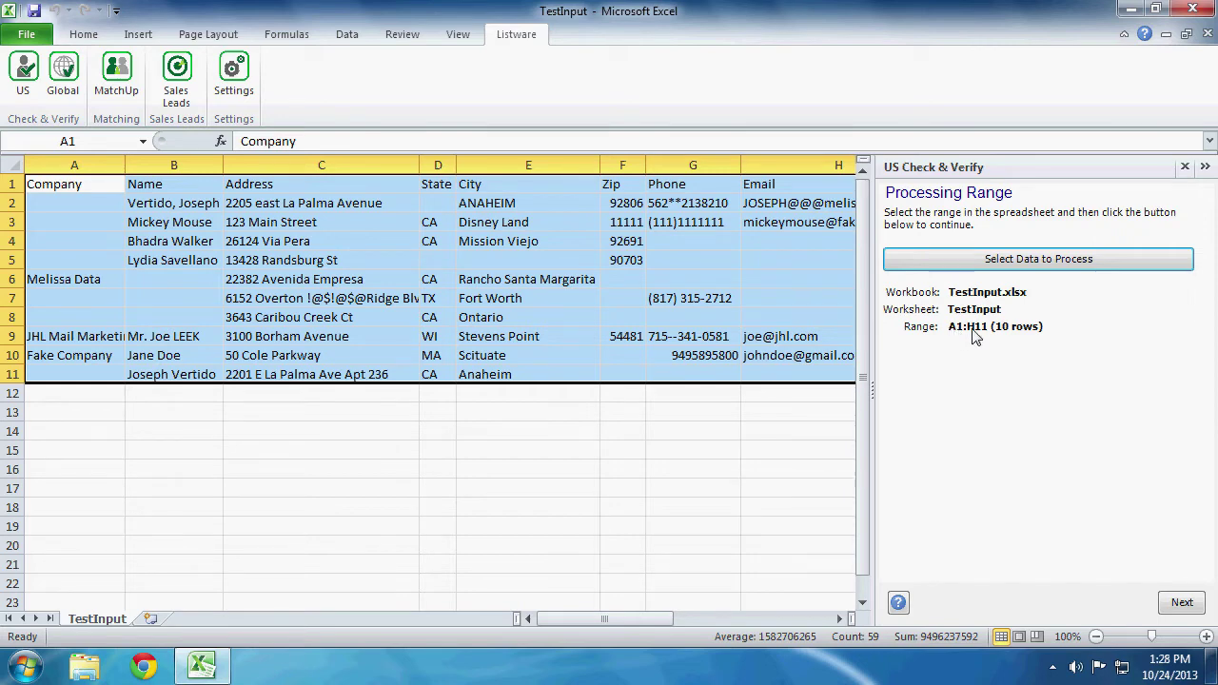
left_click(1183, 607)
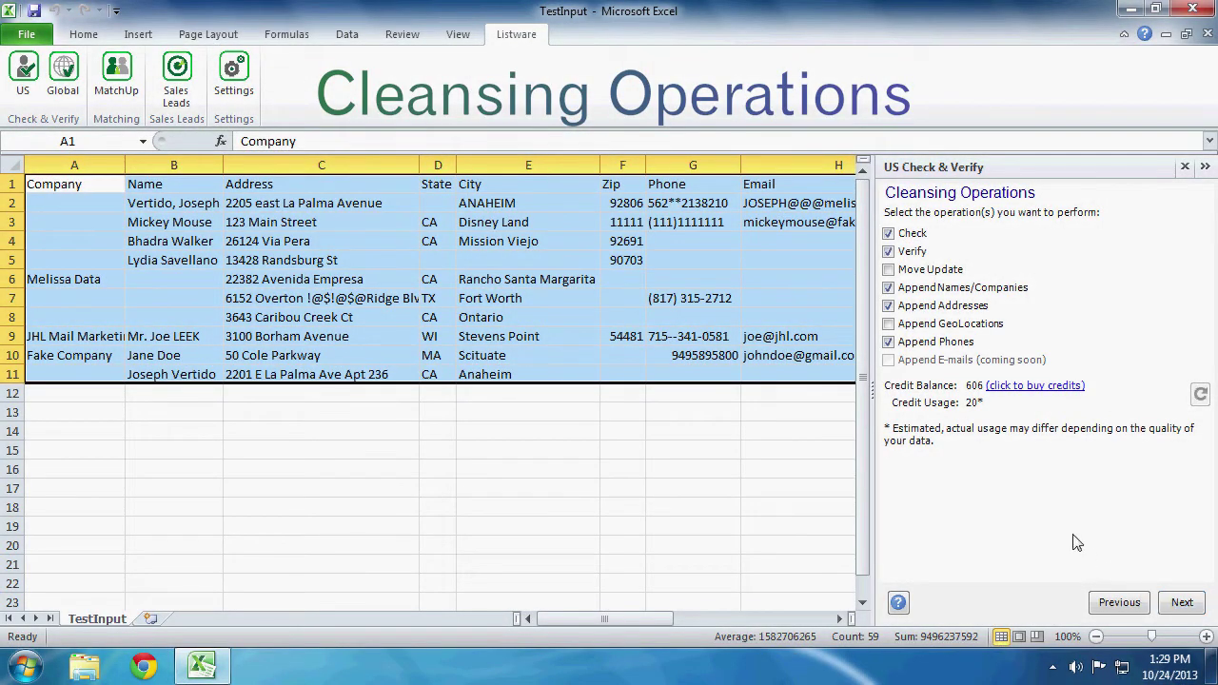
Step: Add Move Update and Append GeoLocations to the cleansing operations, and map the Full Name input to the Name column
left_click(889, 270)
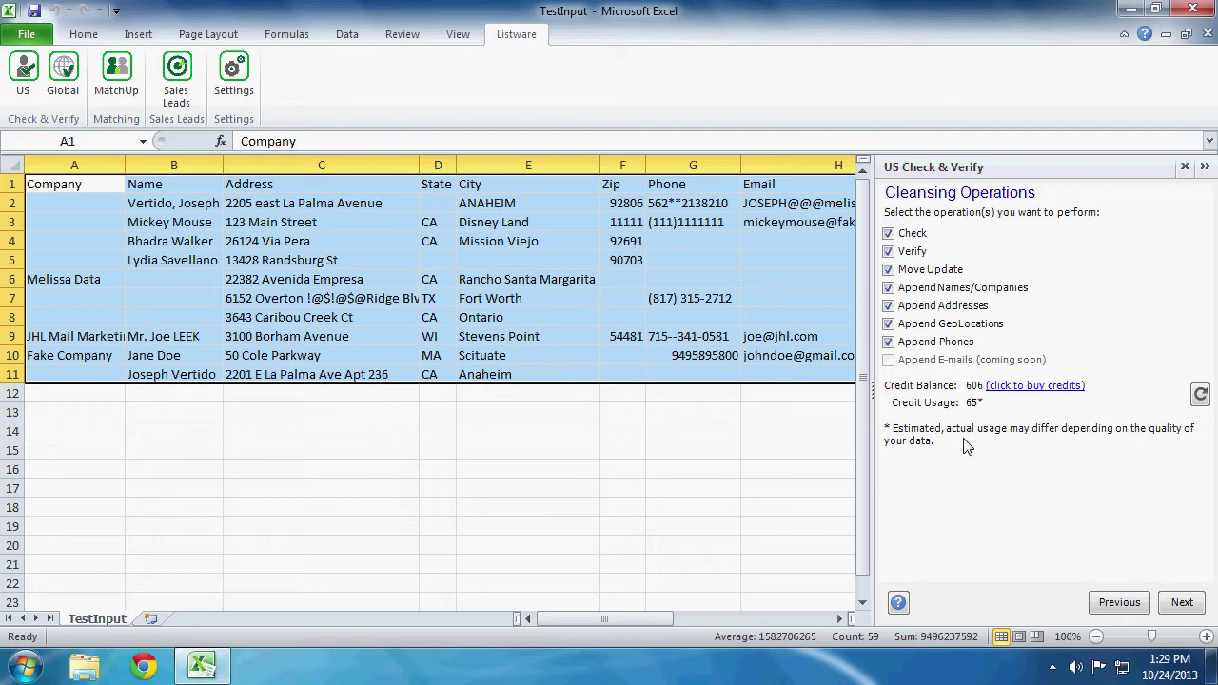
left_click(1182, 603)
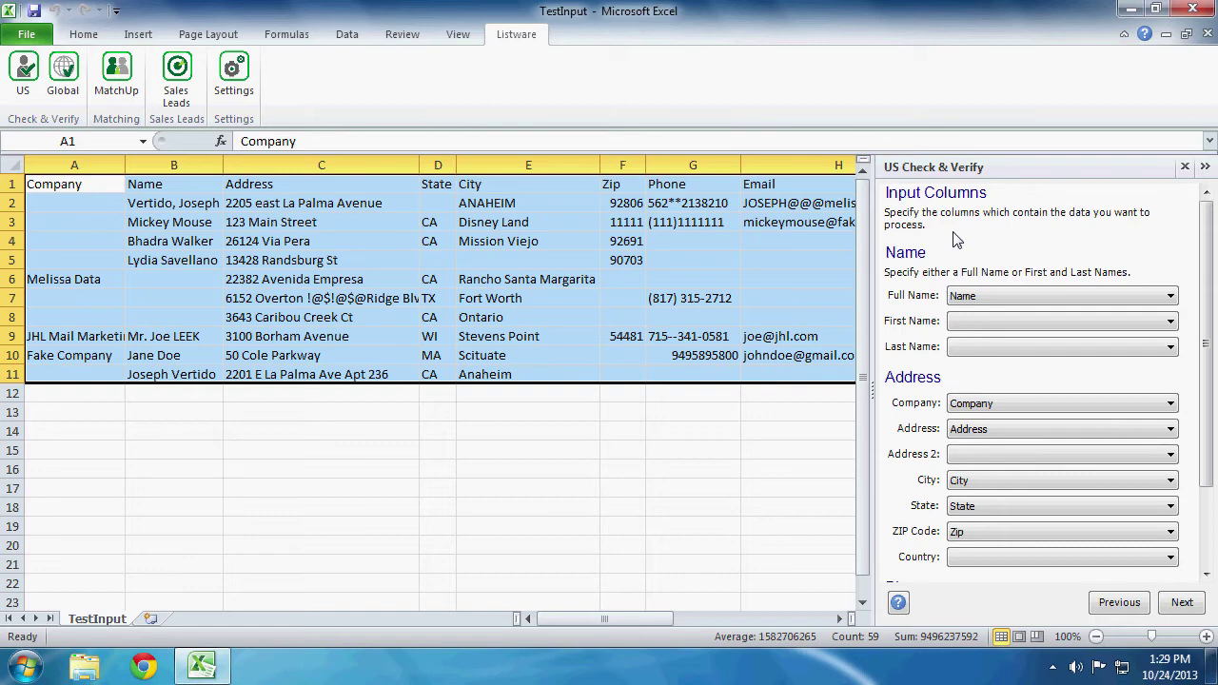
left_click(1170, 297)
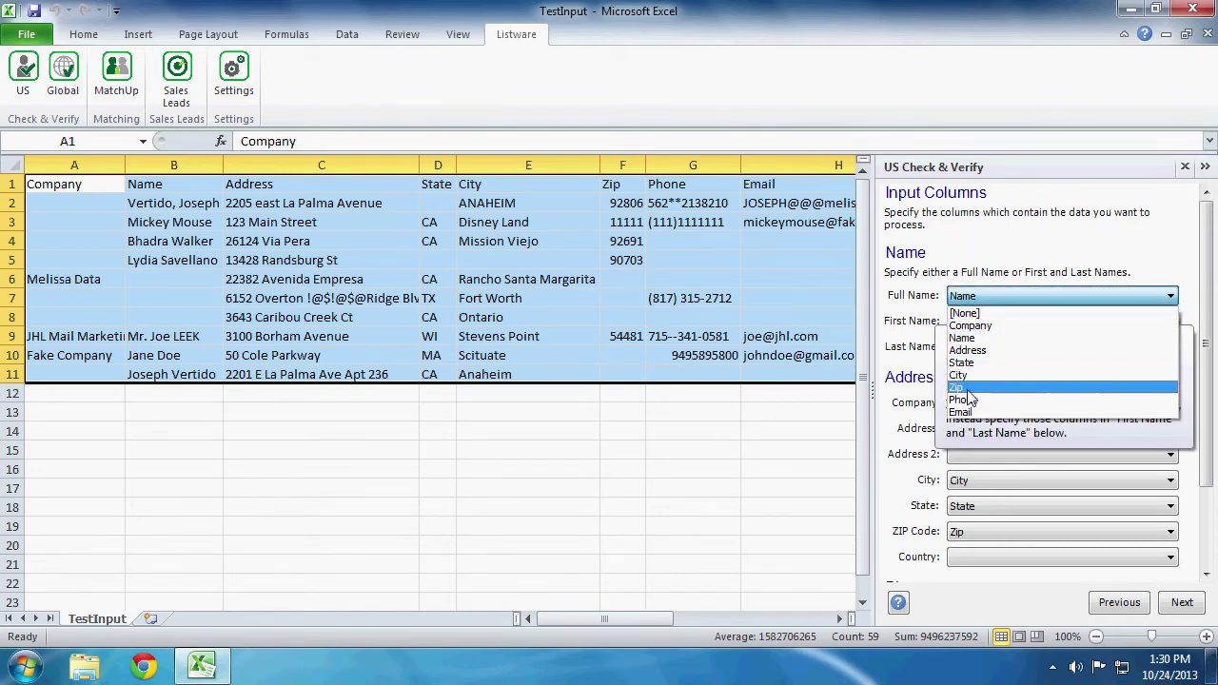
left_click(969, 339)
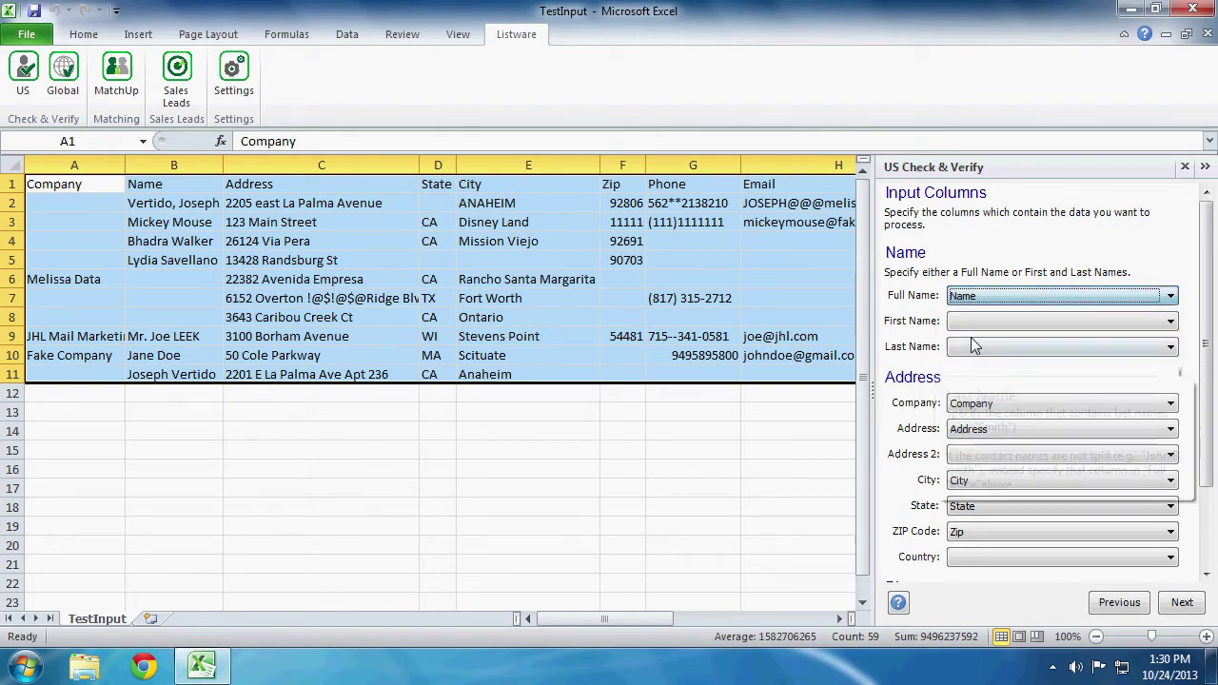
left_click(1179, 604)
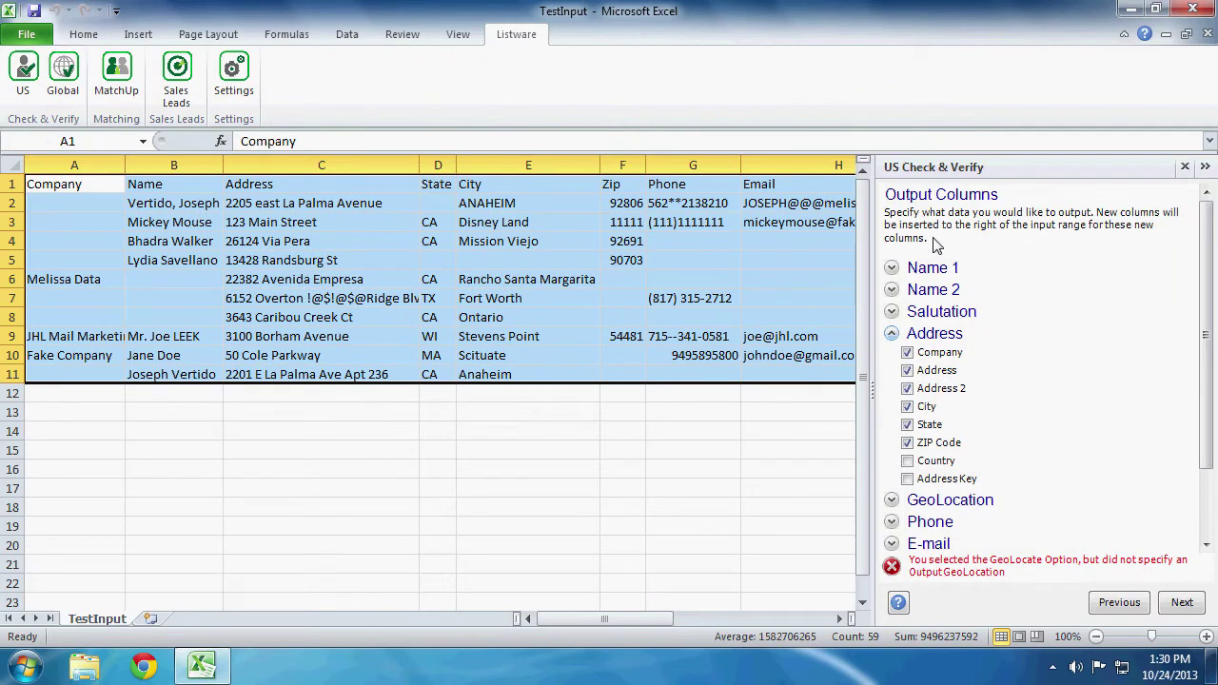
Step: Review the output column options for Name 1, Name 2 and Salutation
left_click(892, 268)
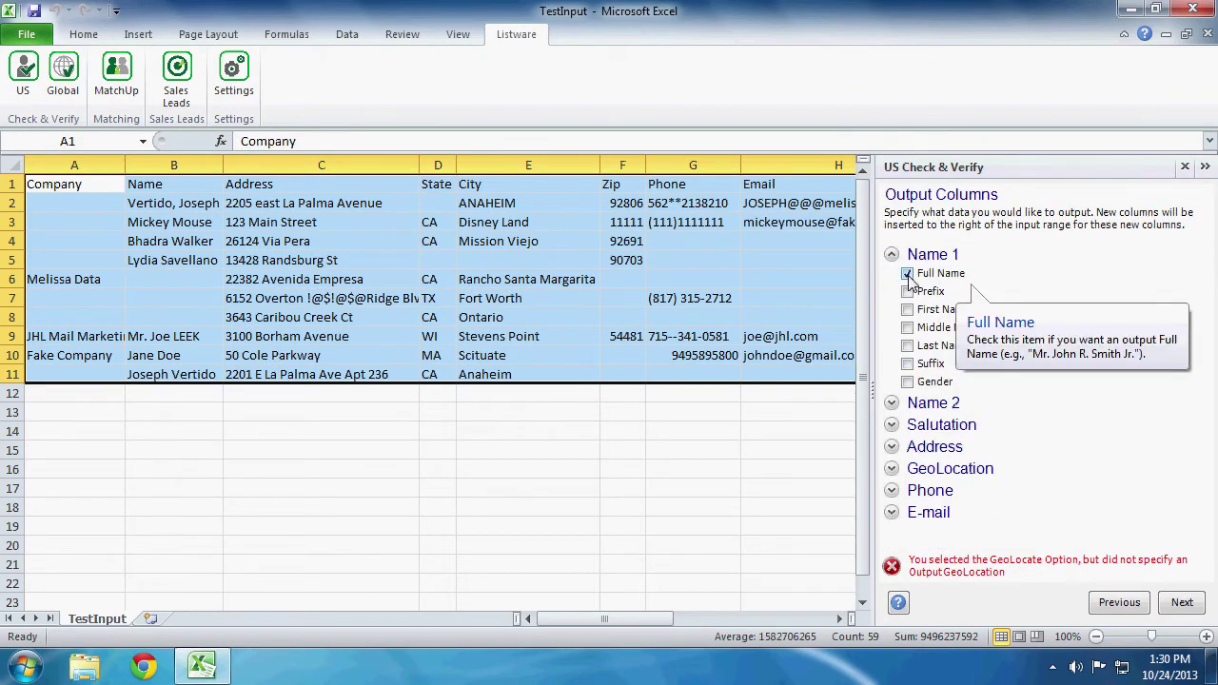
left_click(892, 254)
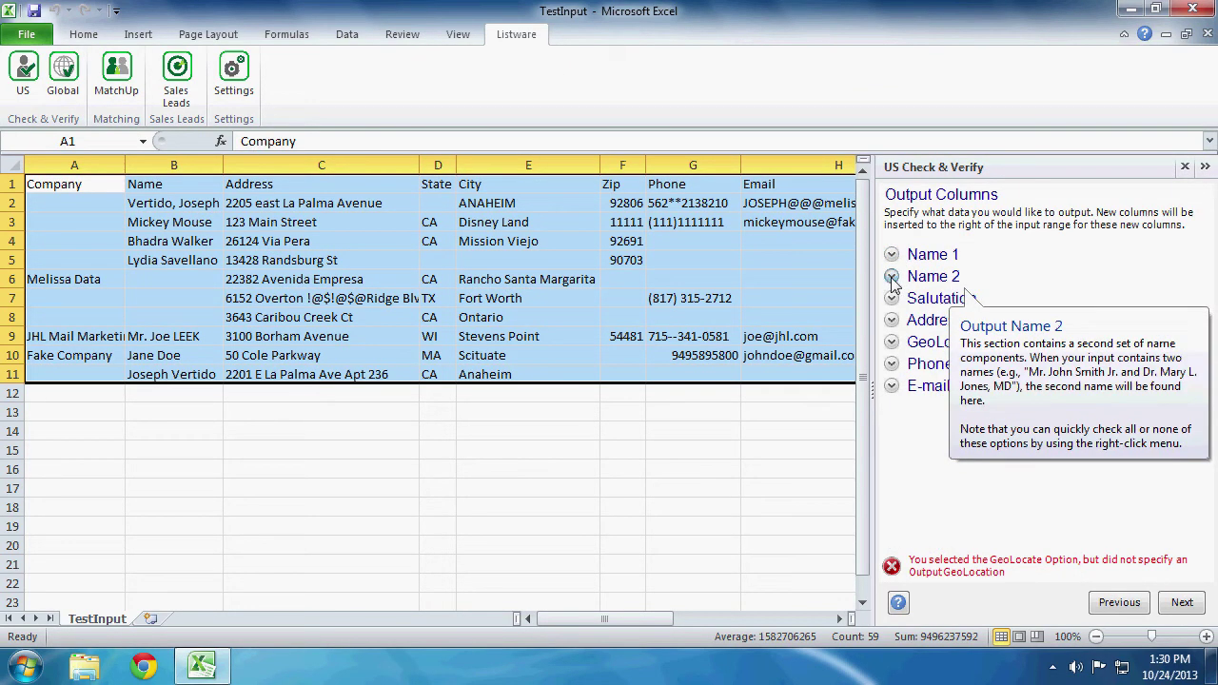
left_click(891, 276)
left_click(892, 275)
left_click(892, 298)
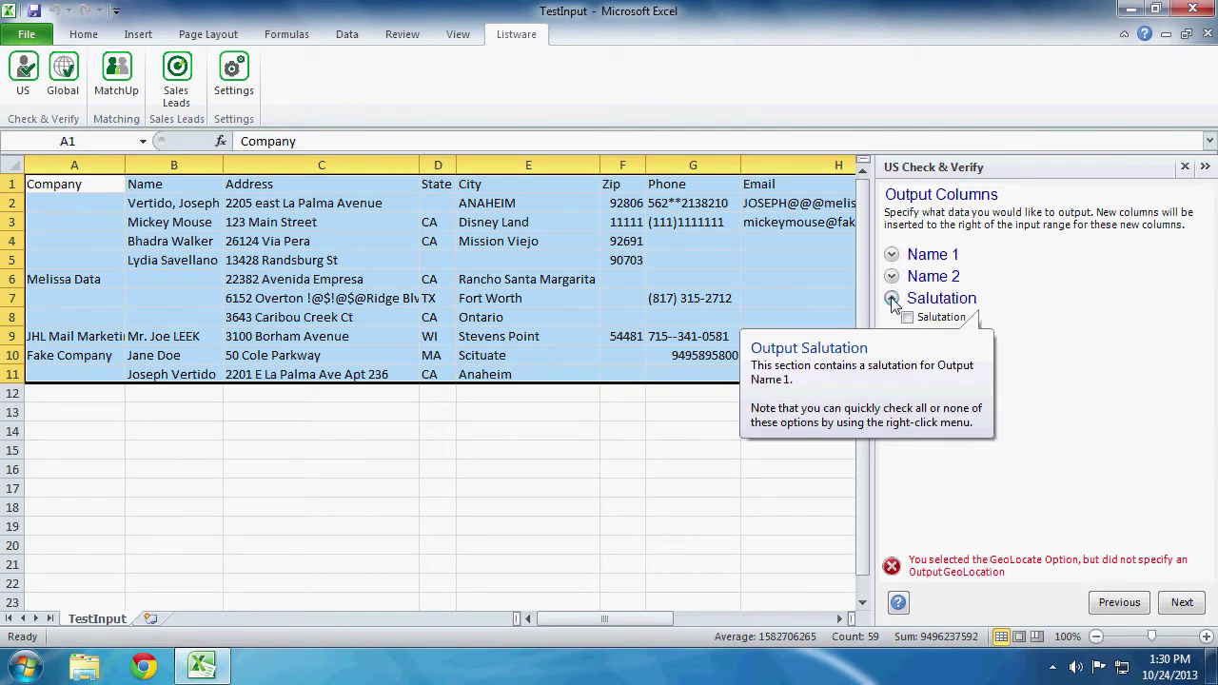
left_click(892, 298)
Step: Include Country and Address Key in the address output and Latitude and Longitude in the geolocation output
left_click(892, 319)
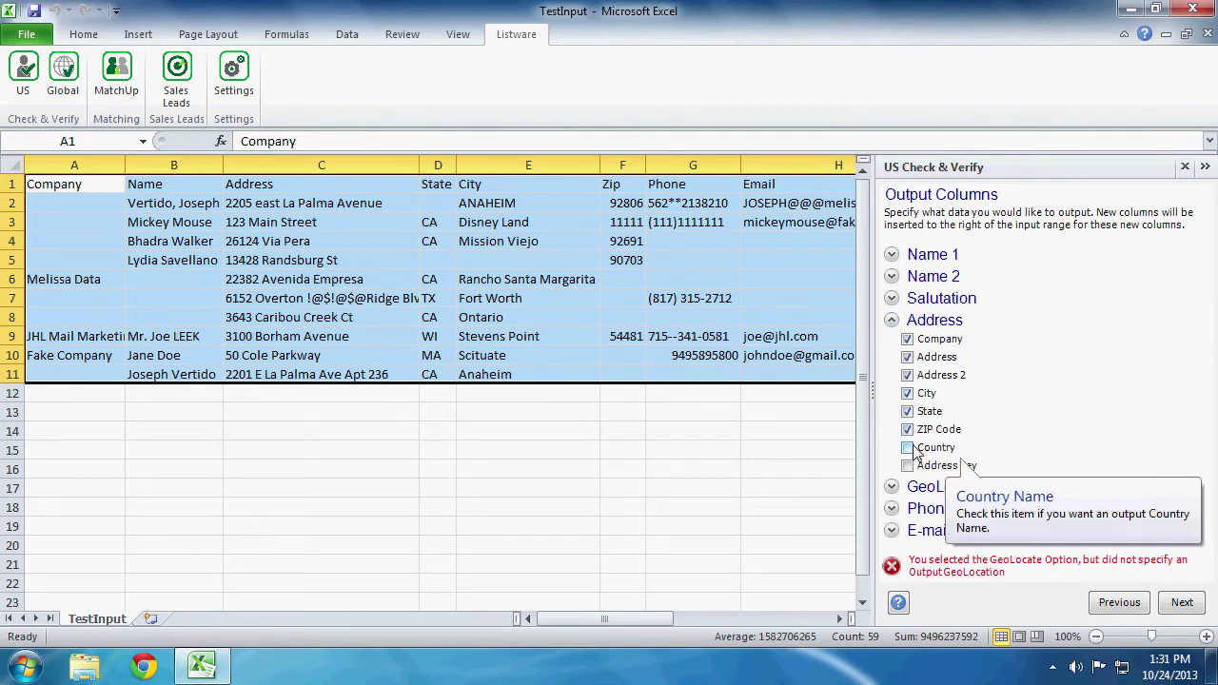
left_click(892, 320)
left_click(891, 342)
left_click(907, 361)
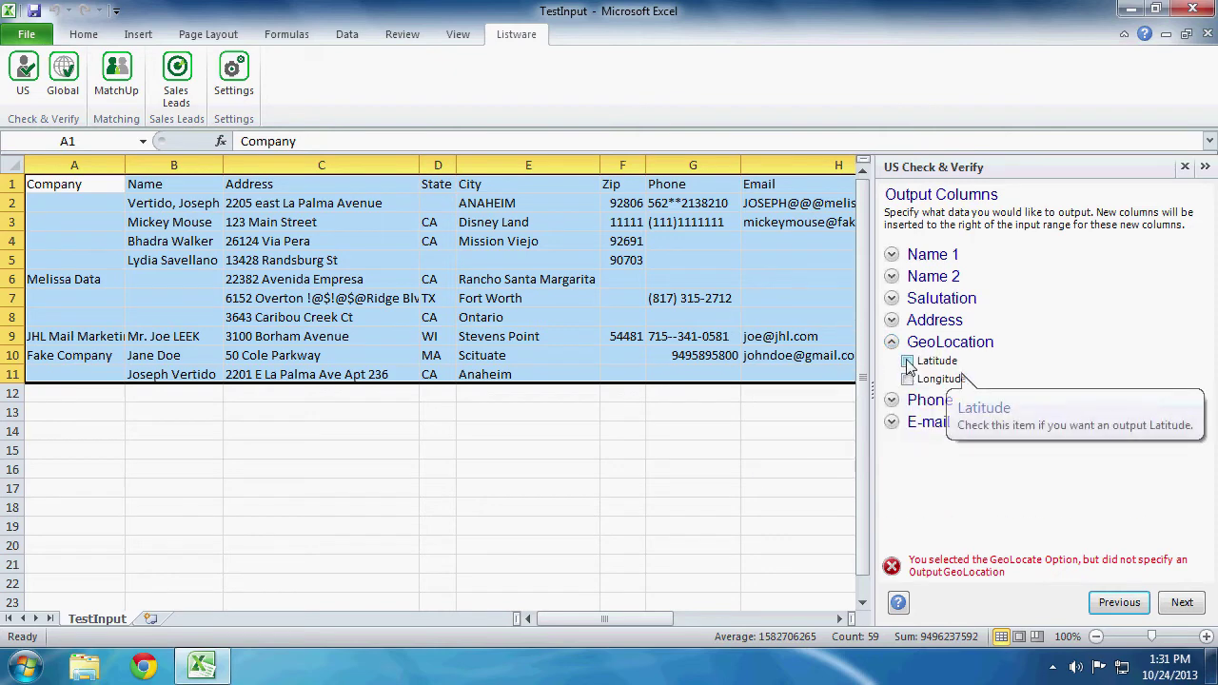
left_click(892, 342)
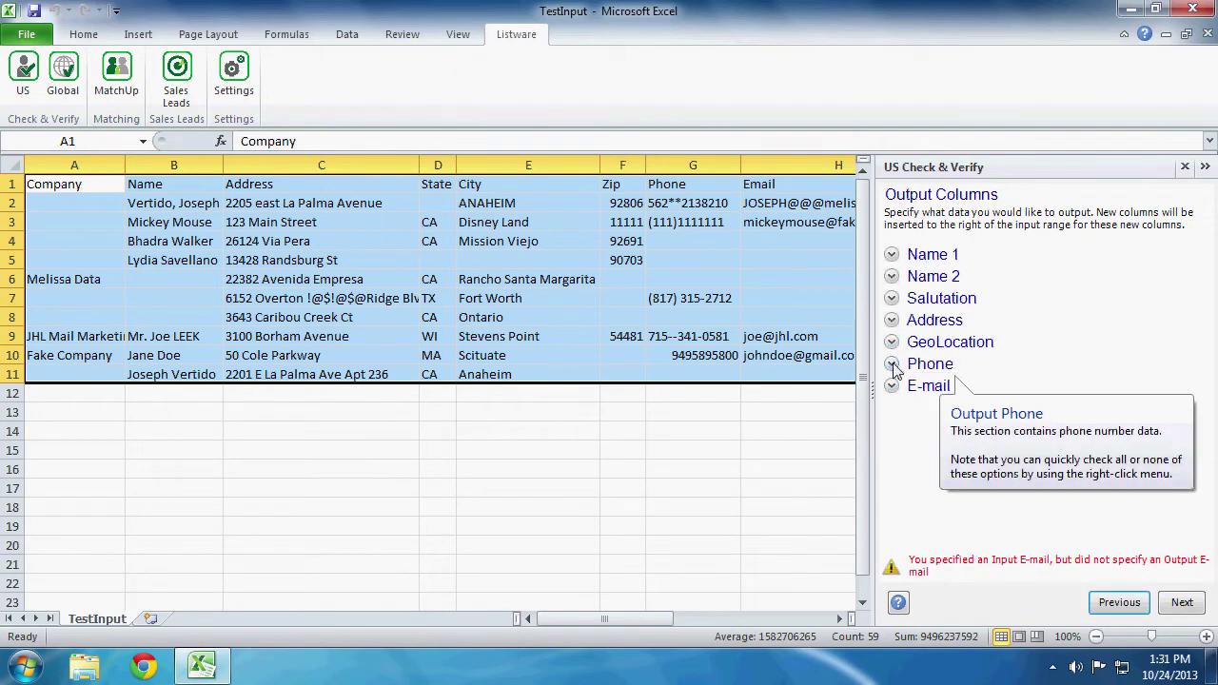
Step: Check the phone output options and include E-mail in the output columns
left_click(892, 363)
left_click(892, 363)
left_click(892, 385)
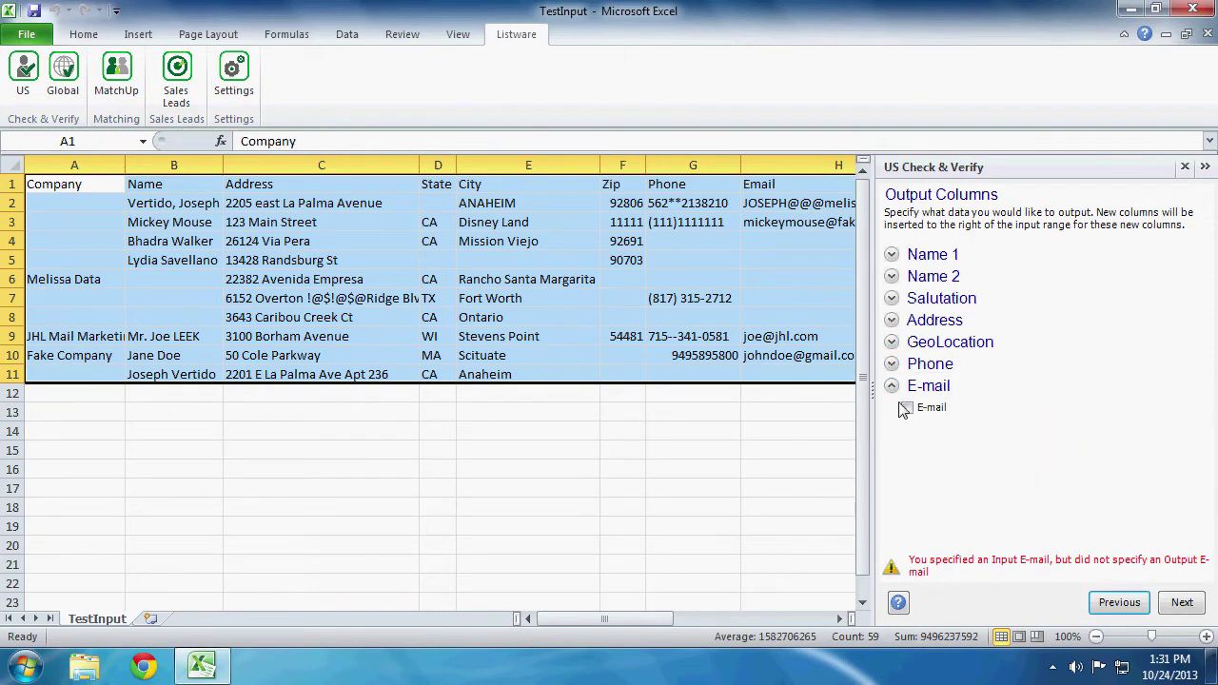
left_click(919, 403)
left_click(892, 386)
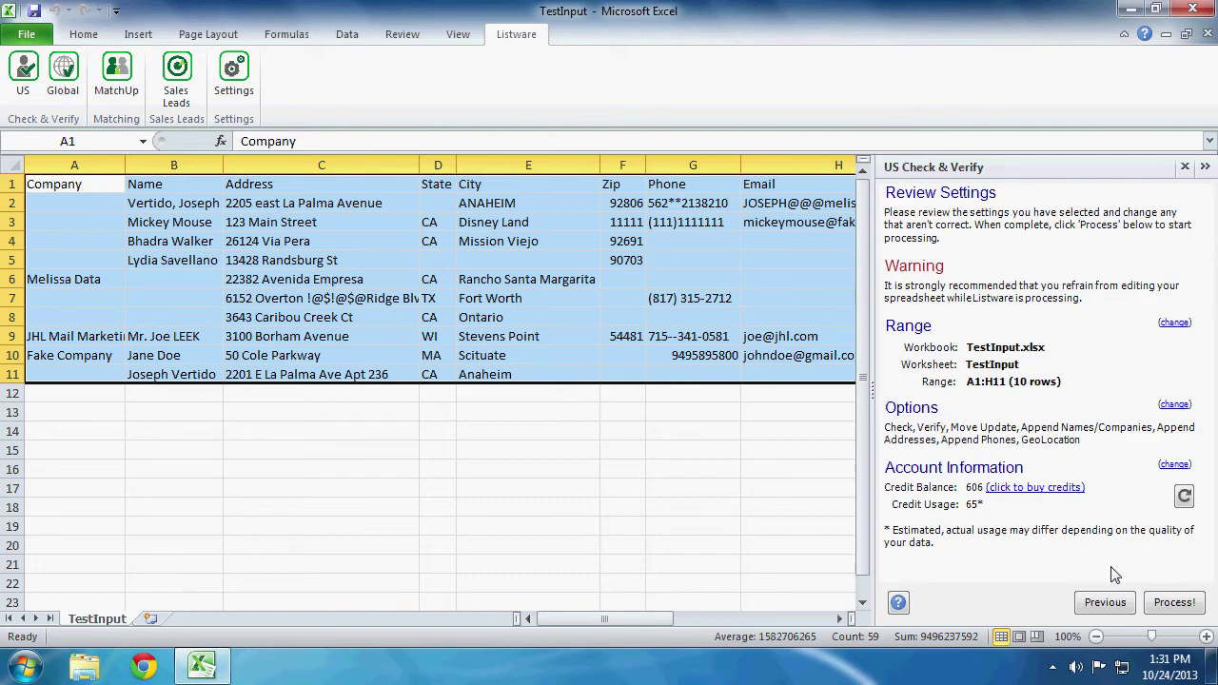
Step: Process the selected range with the reviewed settings and dismiss the completion summary
left_click(1172, 602)
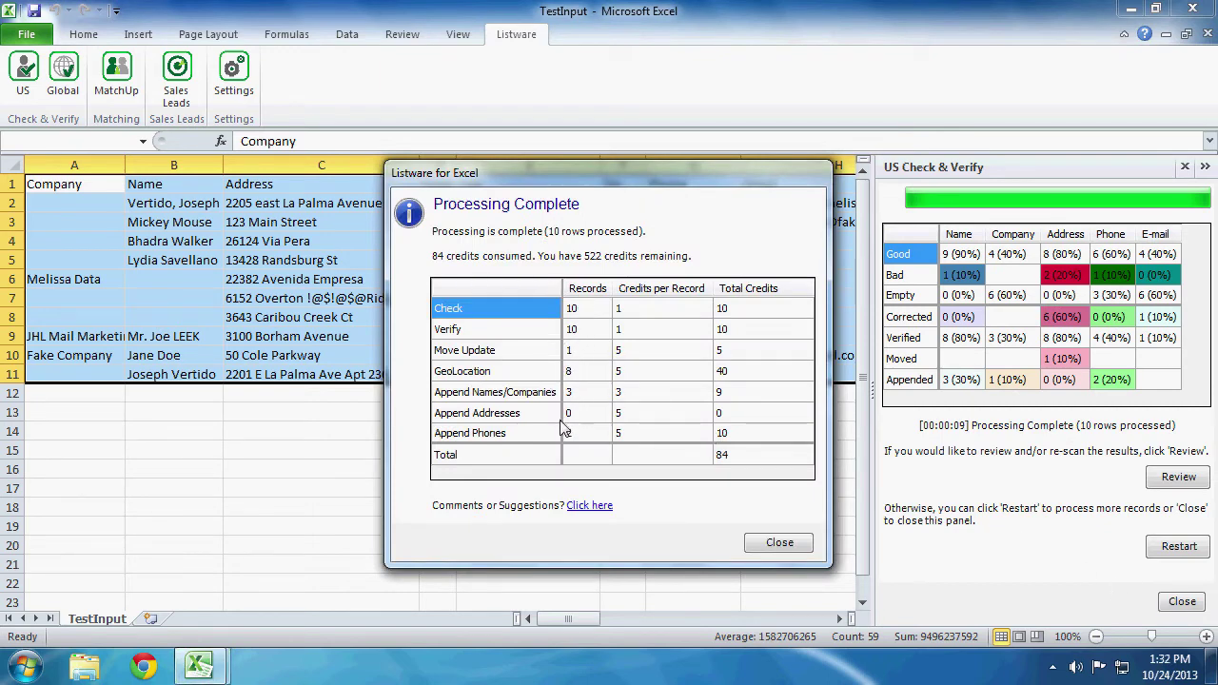
left_click(779, 544)
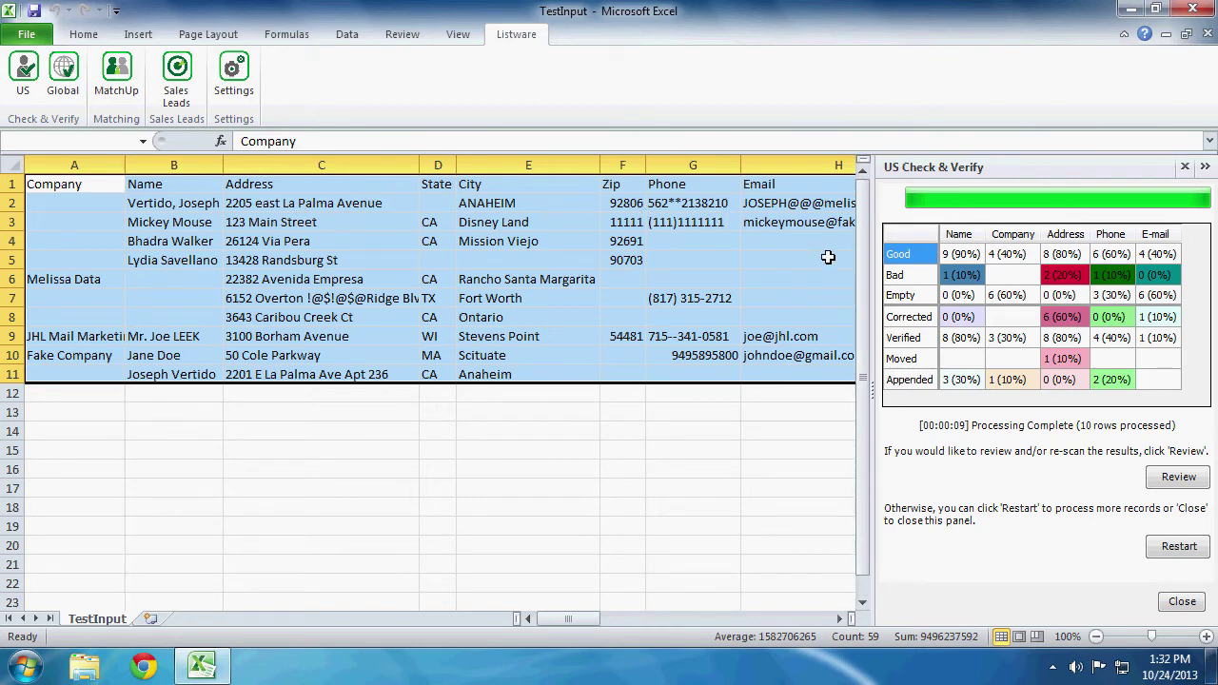
Step: Examine the color-coded name, company, address, city and ZIP code results with their comments, and compare them with the original input columns
left_click_drag(585, 618, 648, 620)
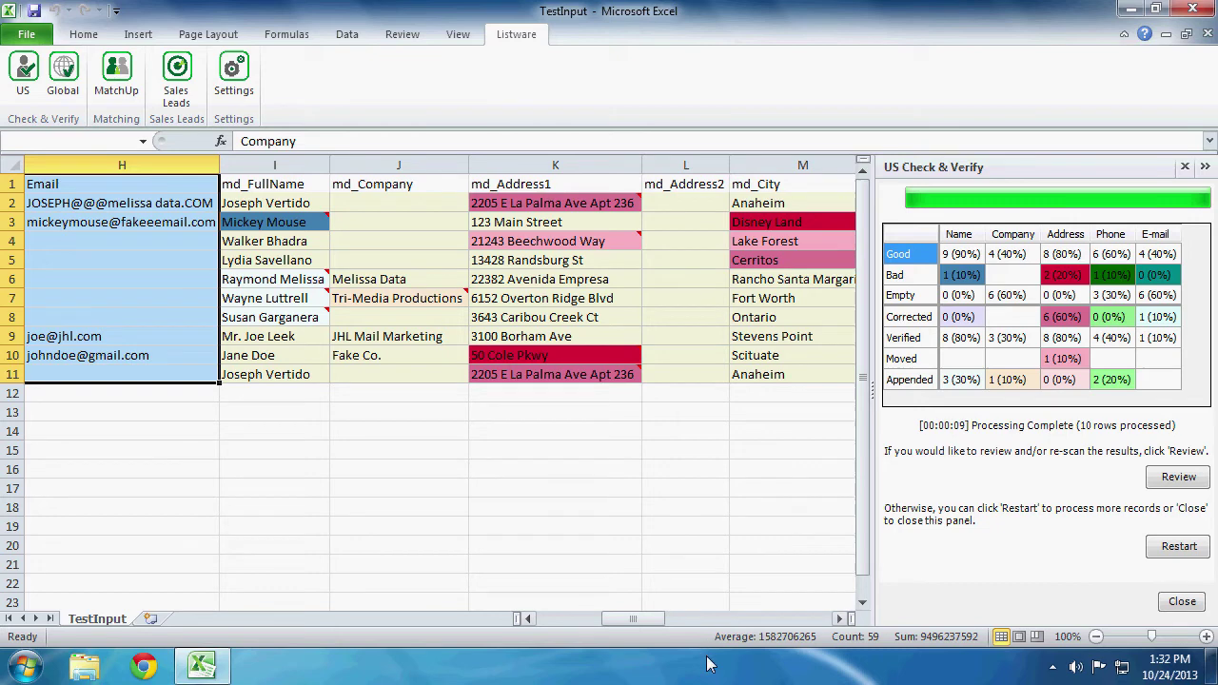
left_click(839, 618)
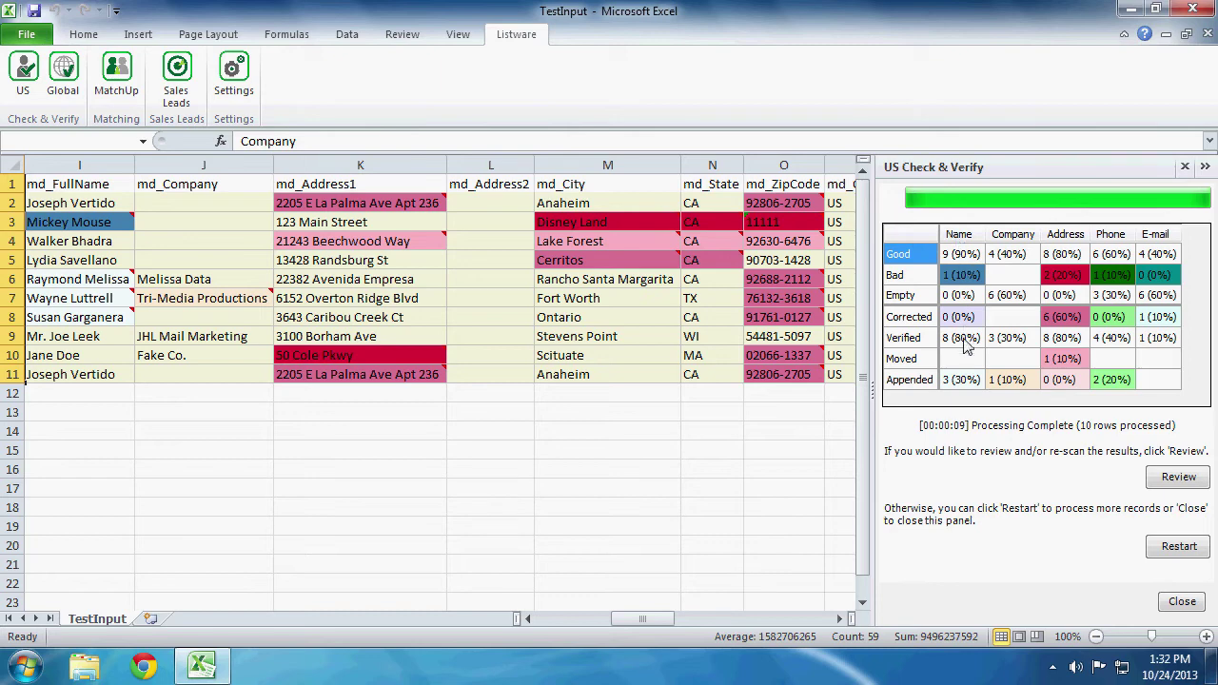
mouse_move(901, 259)
mouse_move(36, 221)
mouse_move(86, 319)
mouse_move(87, 279)
mouse_move(383, 357)
mouse_move(624, 221)
mouse_move(761, 298)
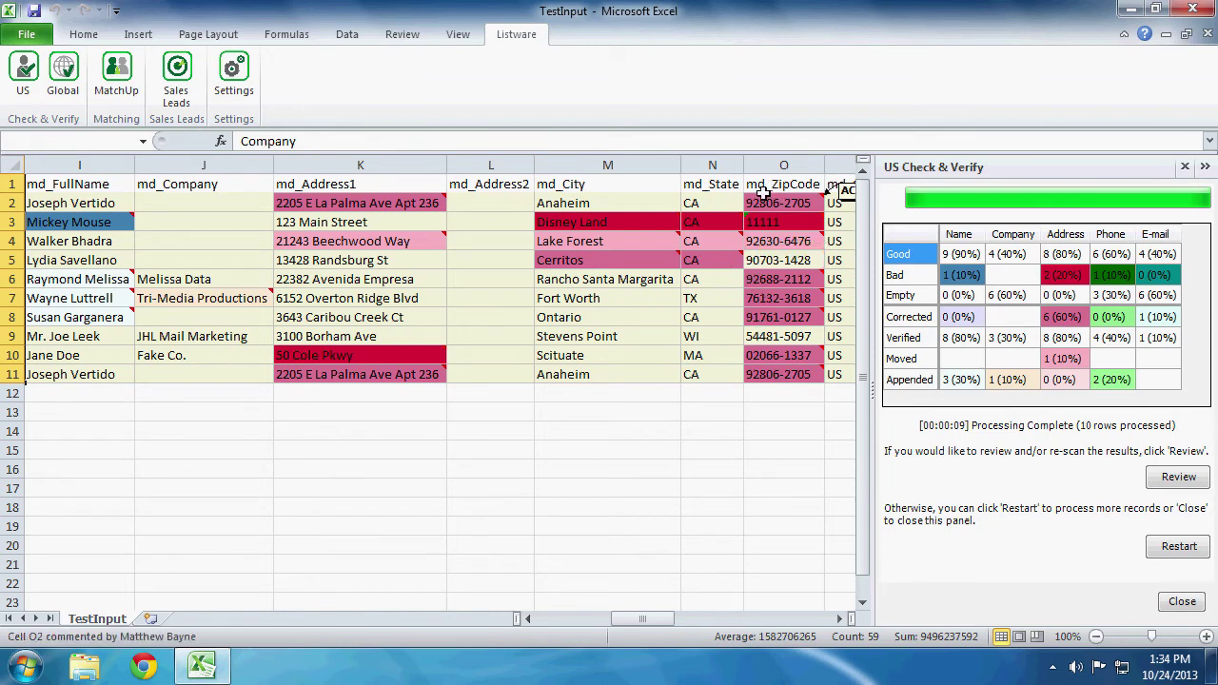
mouse_move(394, 206)
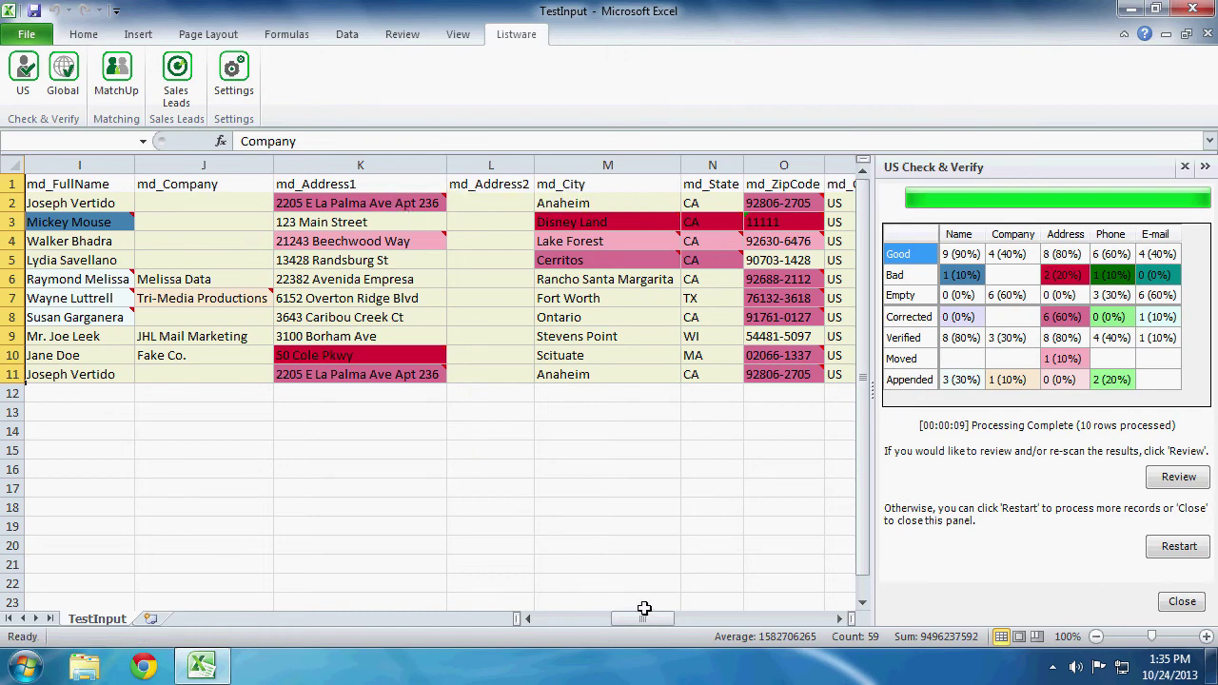
left_click_drag(650, 621, 571, 611)
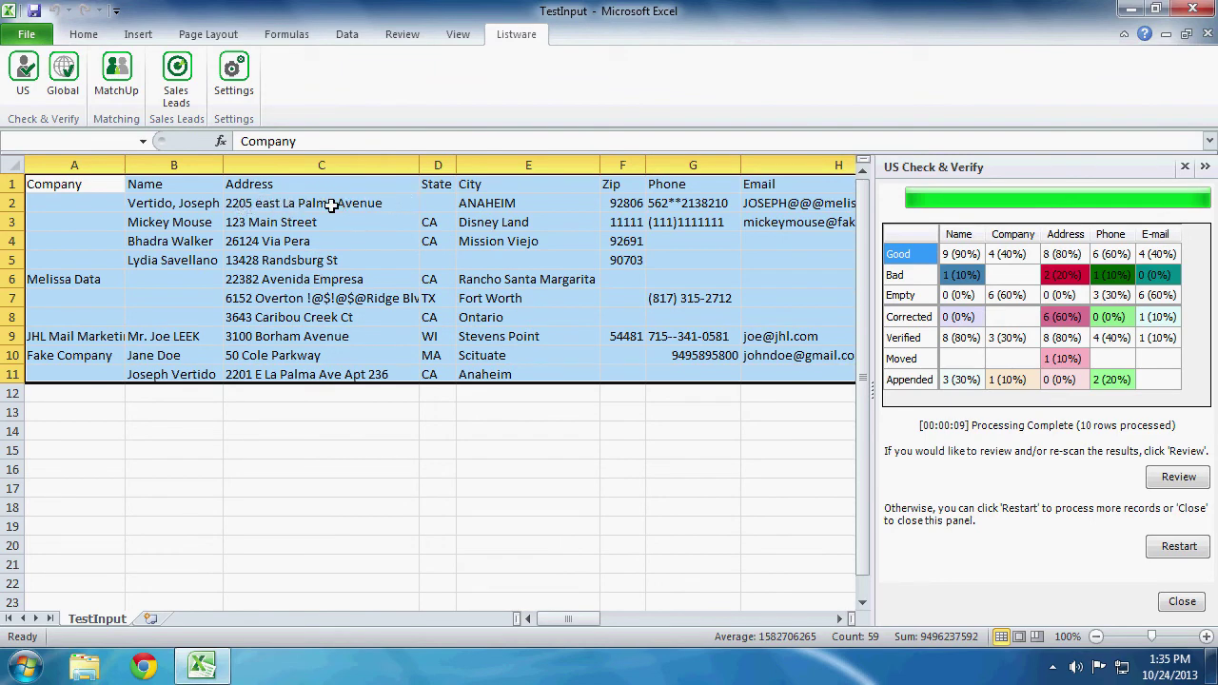
left_click_drag(587, 617, 658, 618)
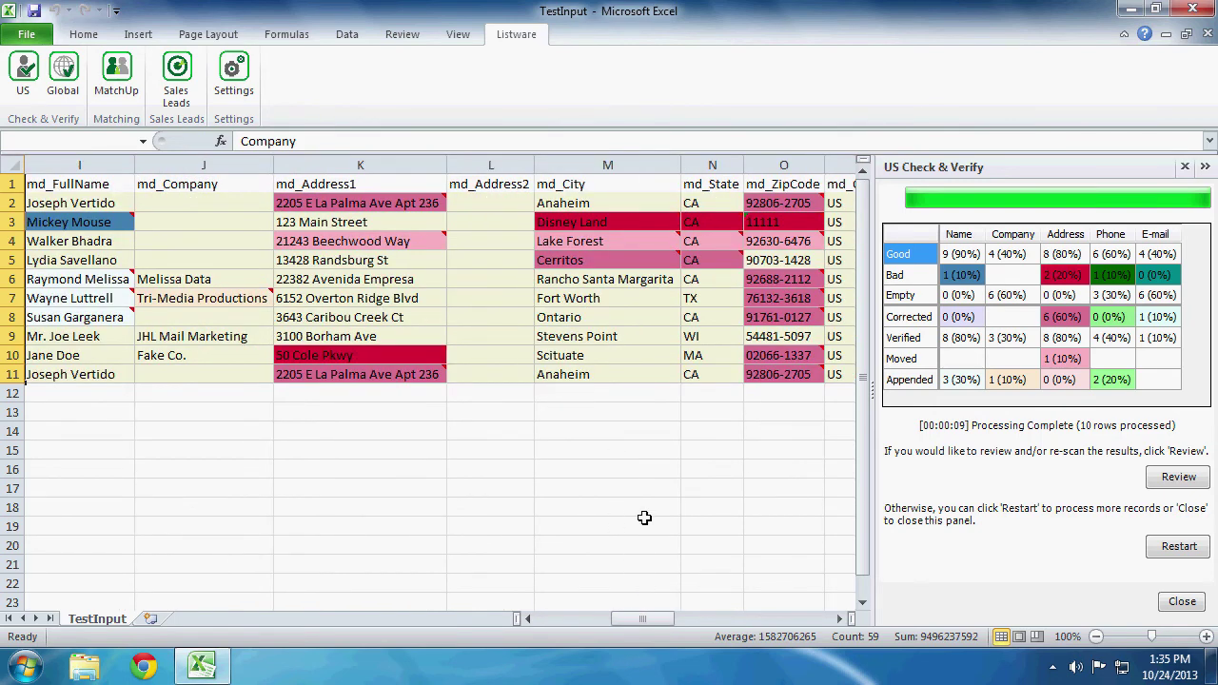
Step: Examine the comments on the latitude, longitude and phone results and on the verify and append result codes
left_click_drag(645, 619, 677, 621)
mouse_move(541, 275)
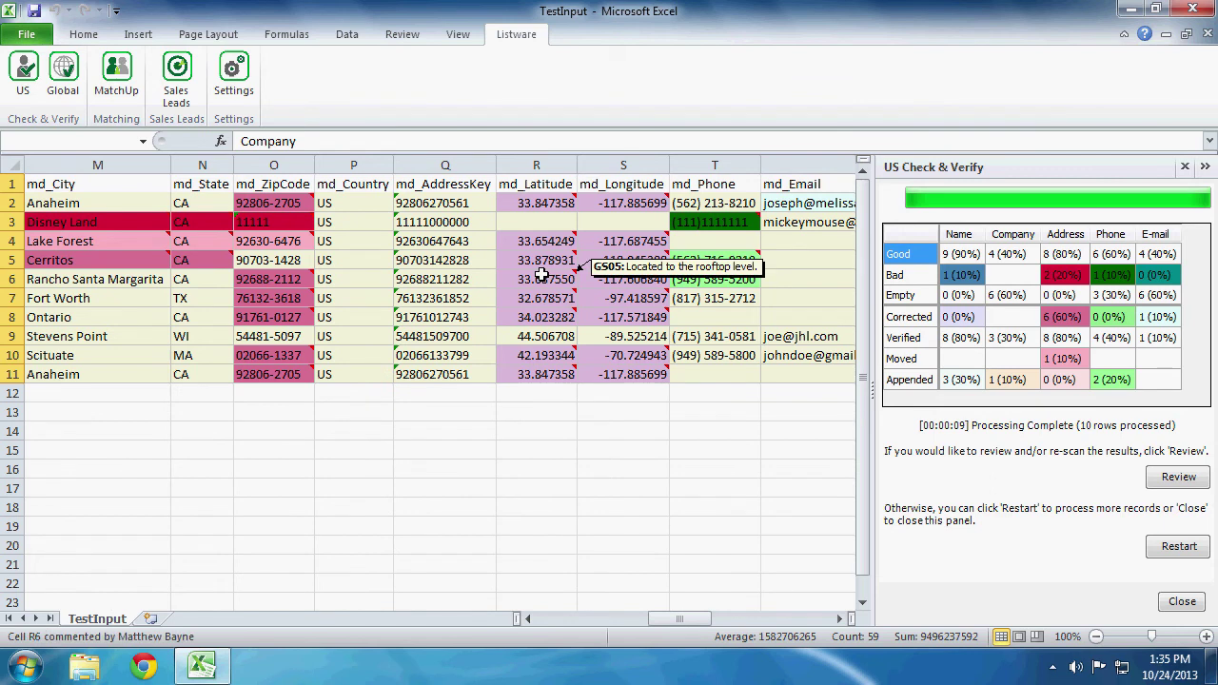
mouse_move(609, 275)
mouse_move(702, 277)
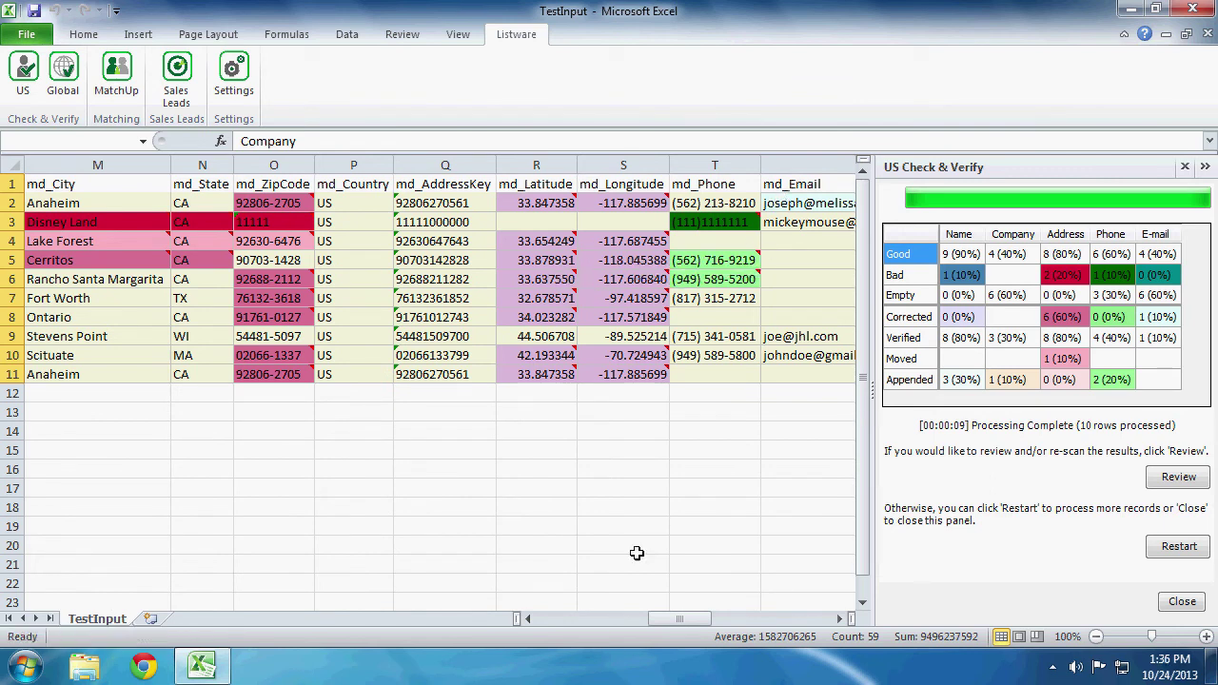
left_click_drag(678, 619, 740, 623)
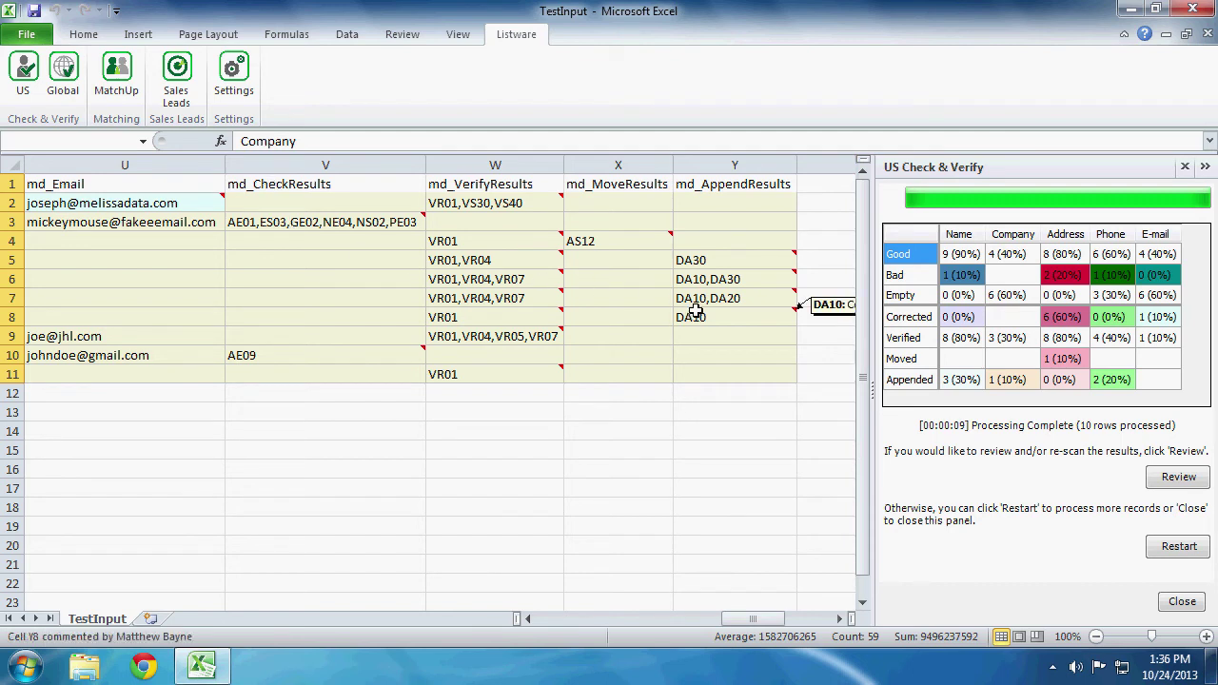
mouse_move(699, 298)
mouse_move(496, 298)
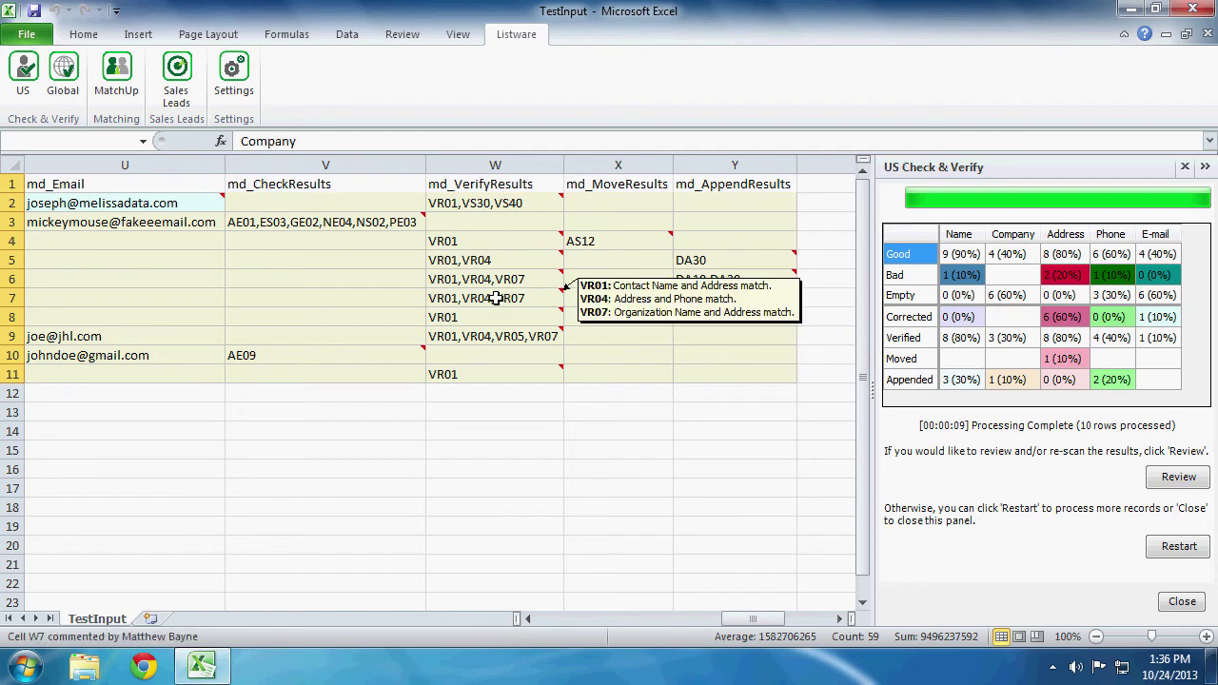